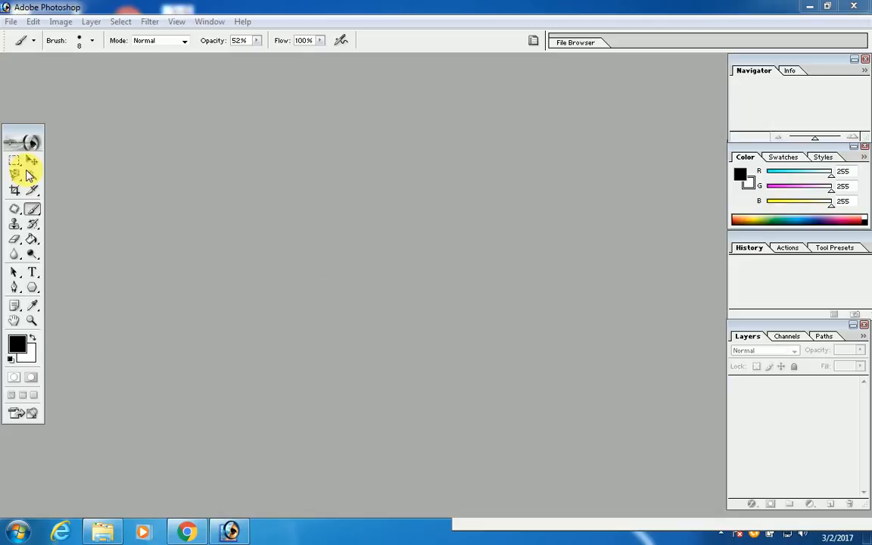
- Open the image abc.jpg from the Desktop folder and place its window near the middle of the workspace
left_click(11, 23)
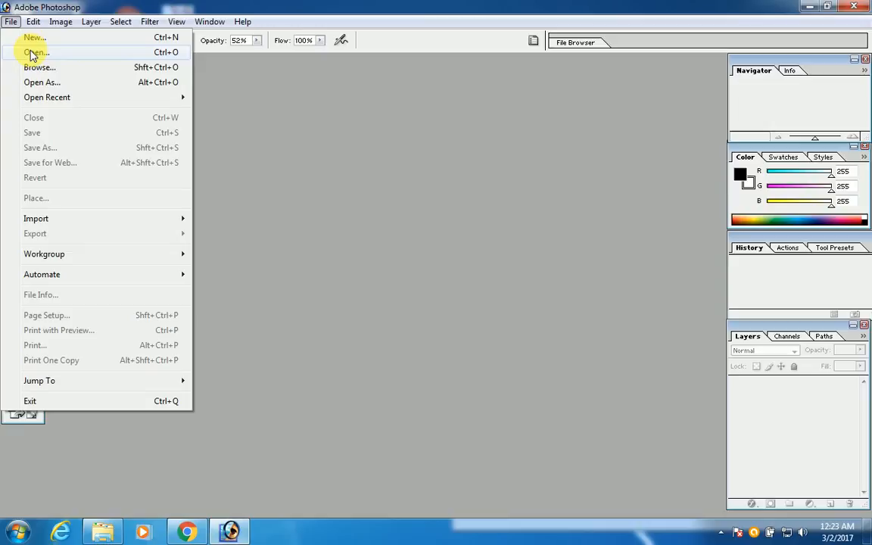
left_click(33, 52)
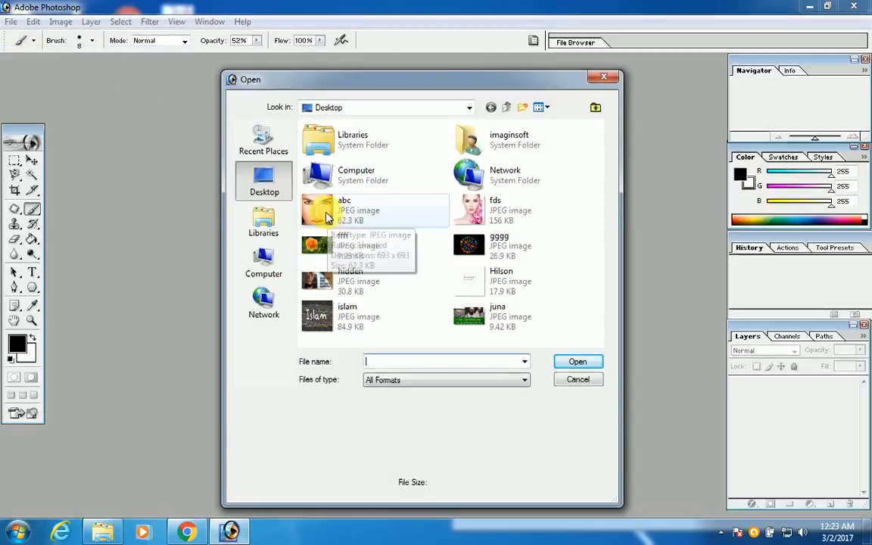
left_click(327, 218)
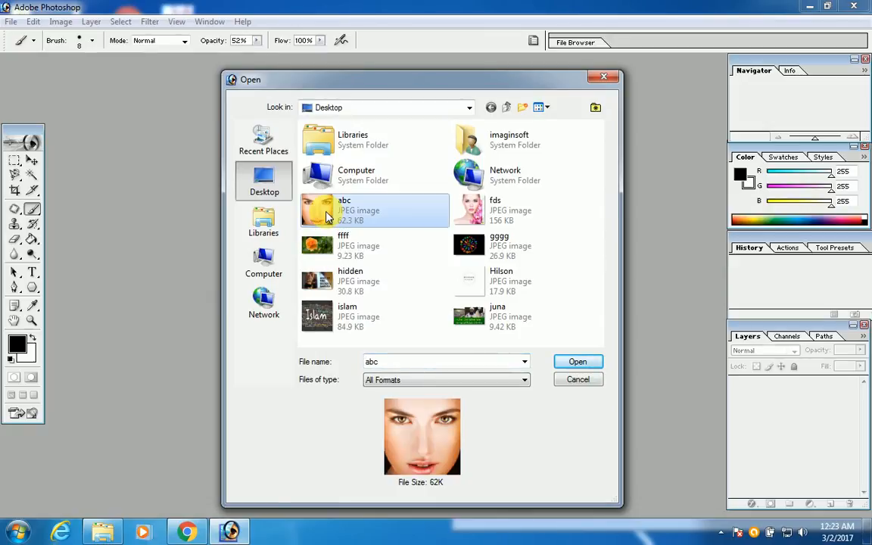
double_click(328, 218)
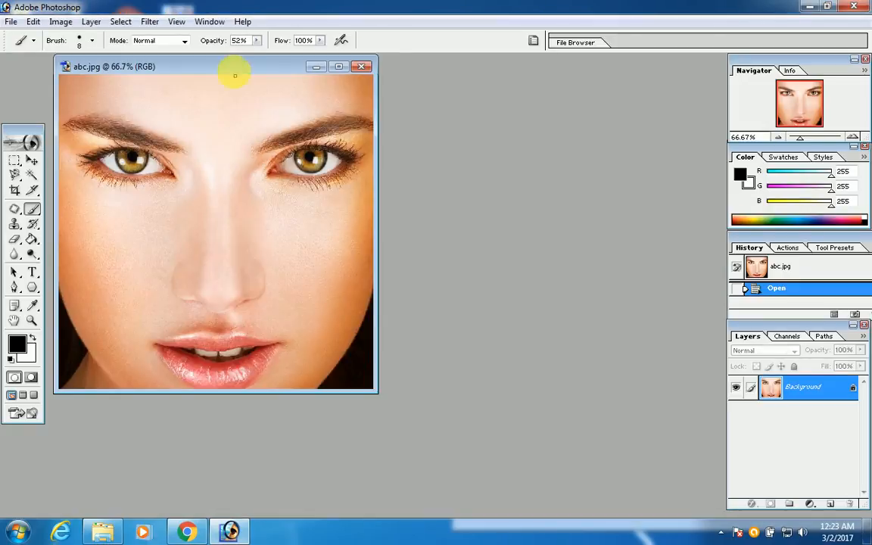
left_click_drag(240, 67, 345, 90)
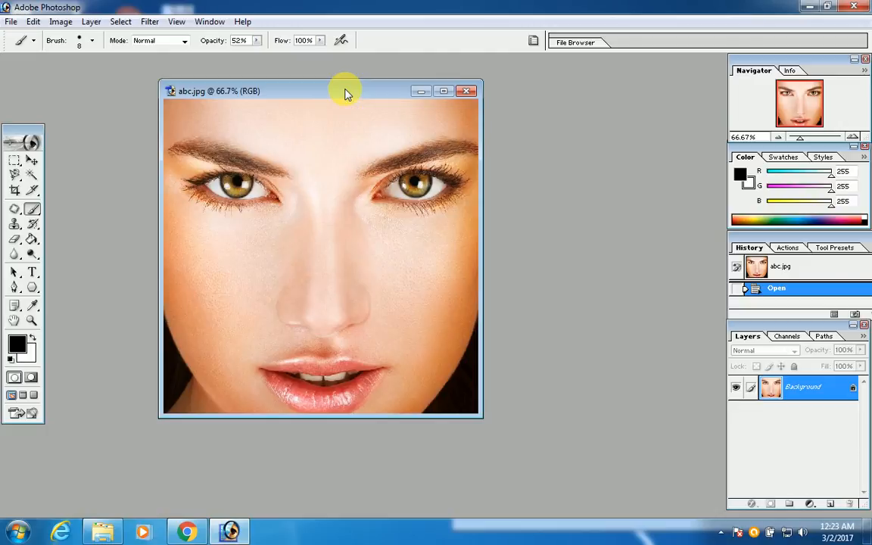
- Duplicate the background onto a new layer and maximize the image window
key("ctrl+j")
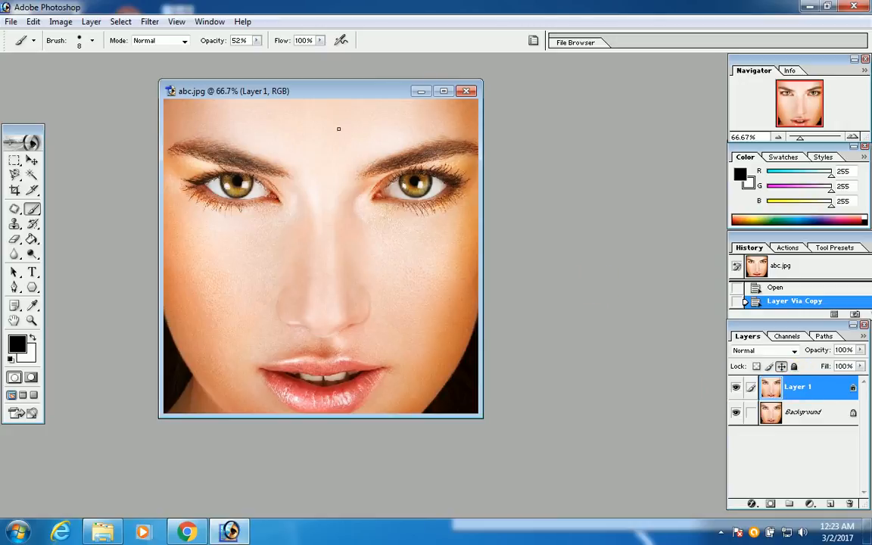
left_click_drag(339, 91, 344, 93)
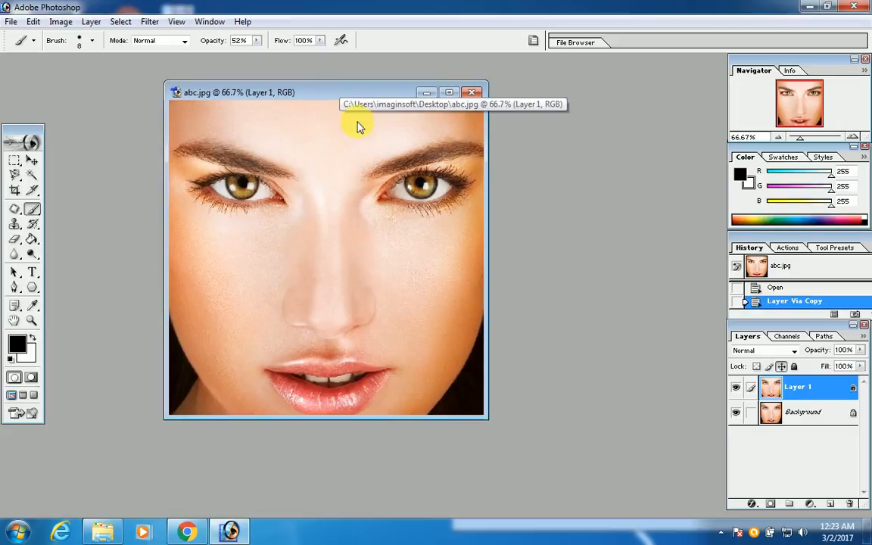
double_click(317, 91)
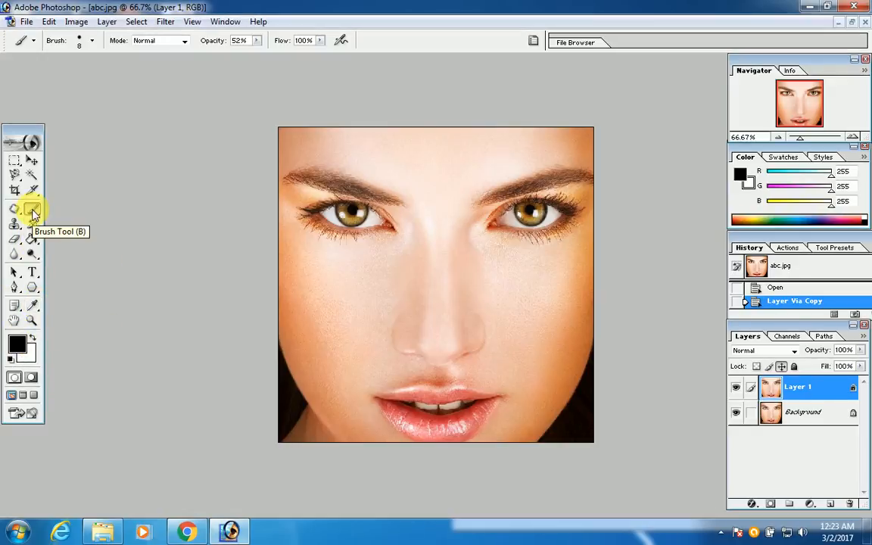
- Choose the Brush tool with opacity set to 100% and flow kept at 100%
left_click_drag(33, 212, 68, 209)
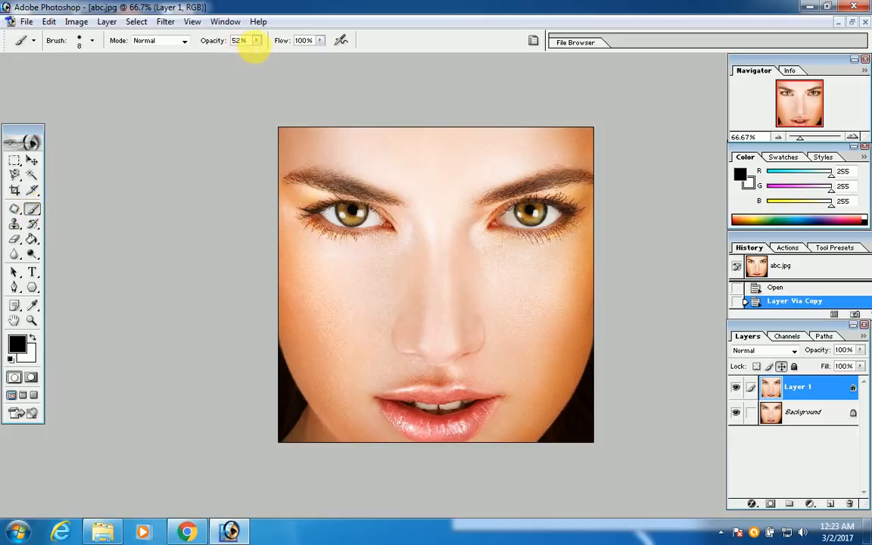
left_click(257, 43)
left_click_drag(257, 54, 292, 53)
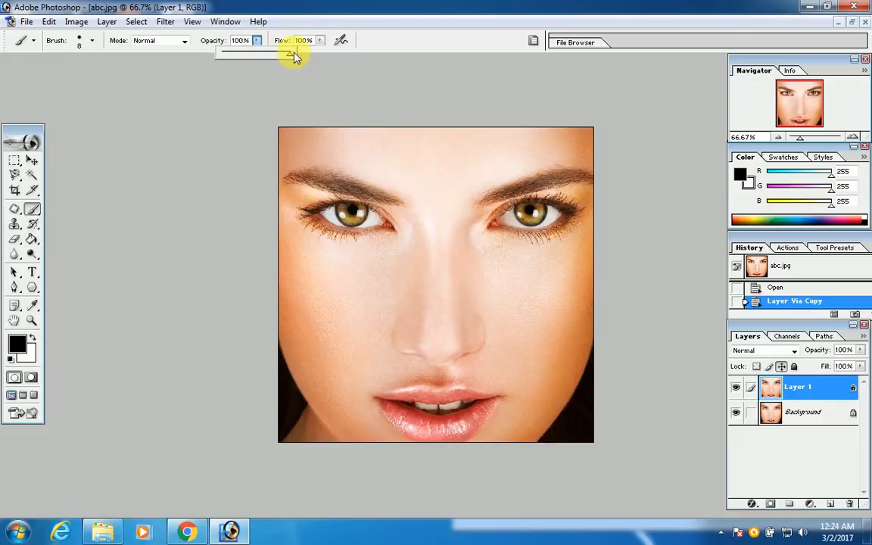
left_click(319, 43)
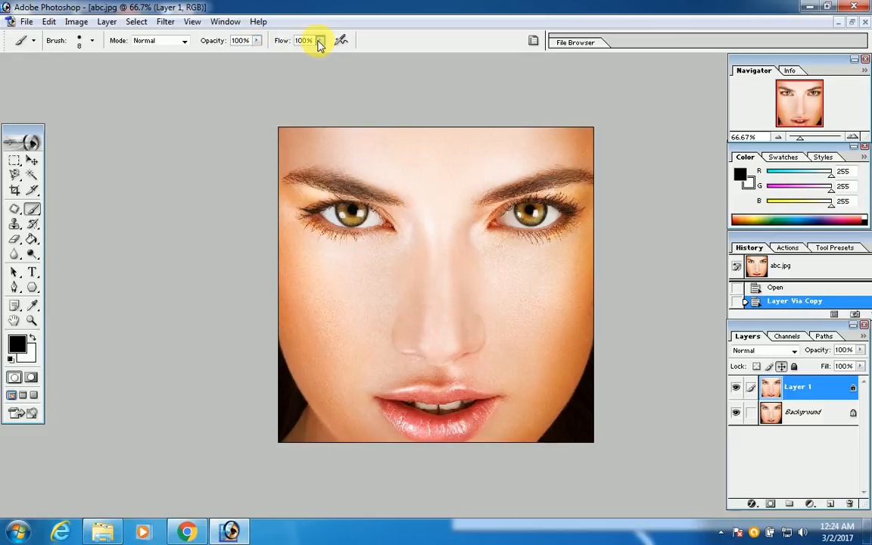
left_click(319, 42)
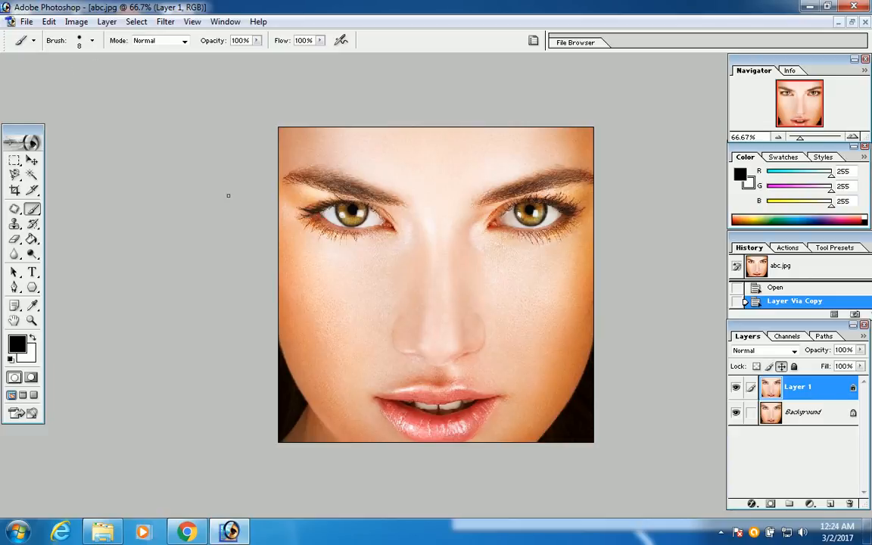
- Enter Quick Mask mode with the duplicated layer active
left_click(31, 378)
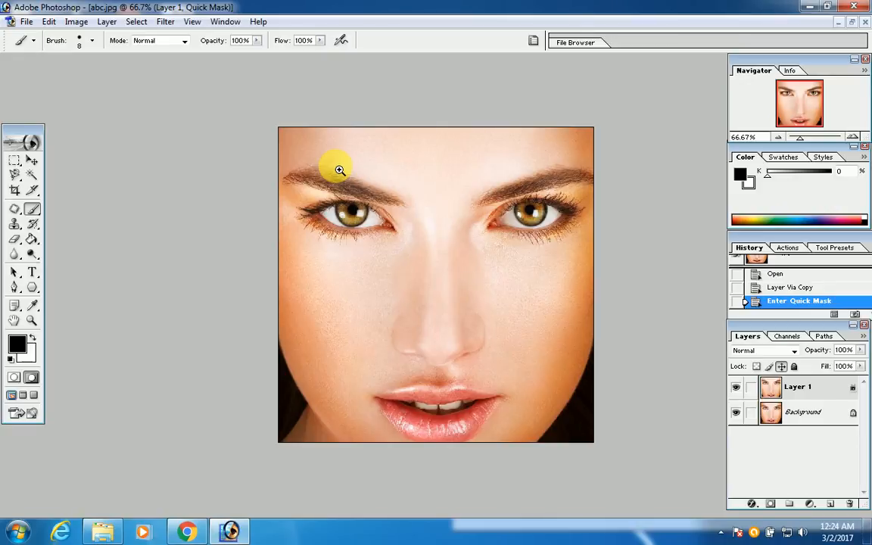
left_click_drag(323, 168, 286, 144)
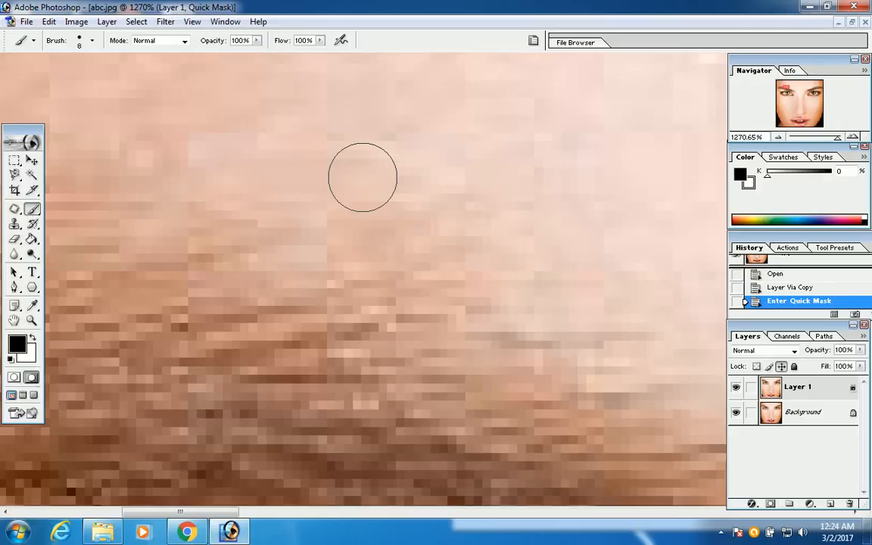
left_click(363, 180, "alt")
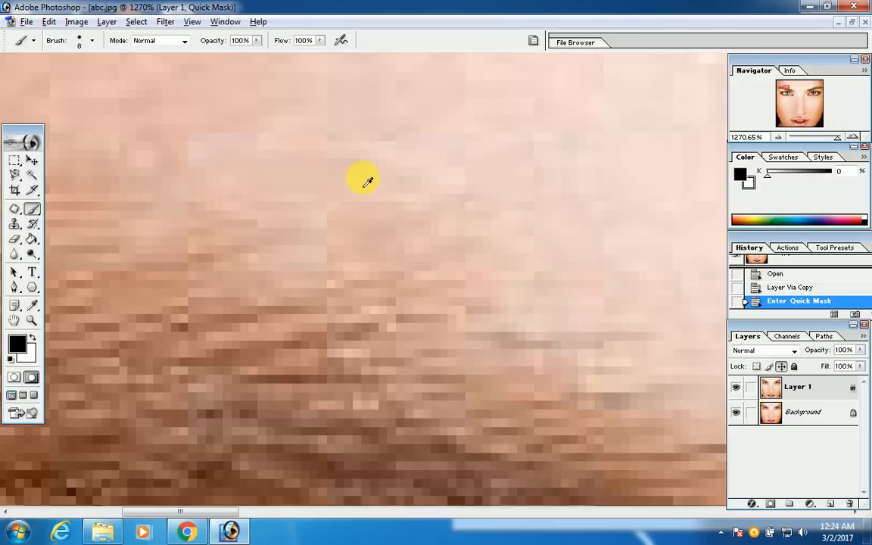
left_click(367, 182, "alt")
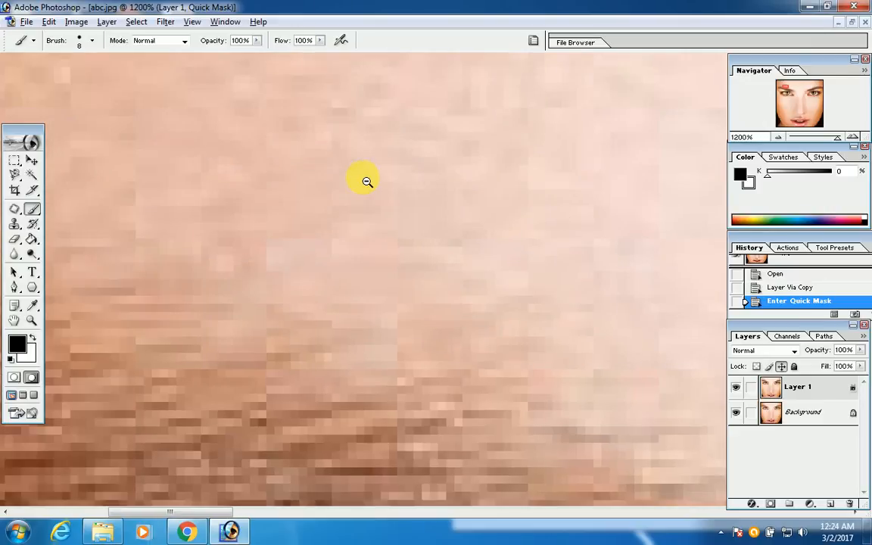
left_click(366, 181, "alt")
left_click(366, 182, "alt")
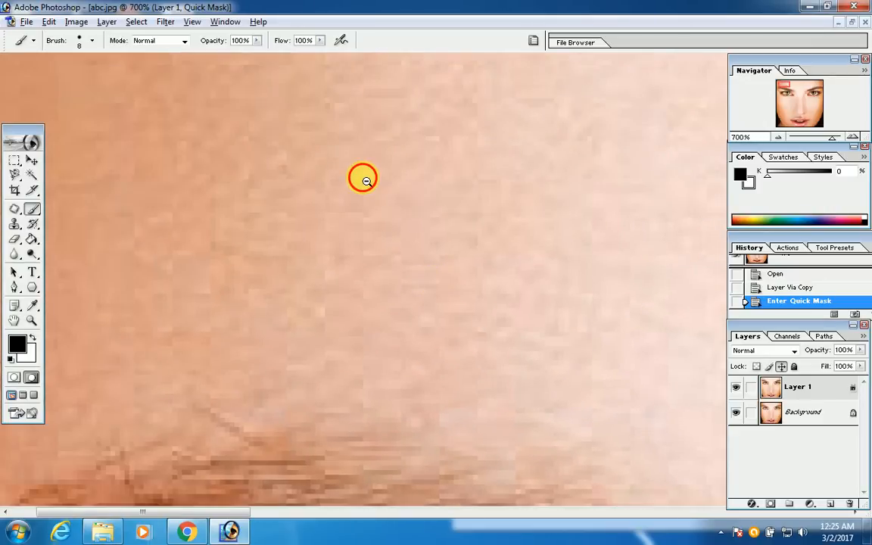
left_click(366, 181, "alt")
left_click(366, 181, "alt")
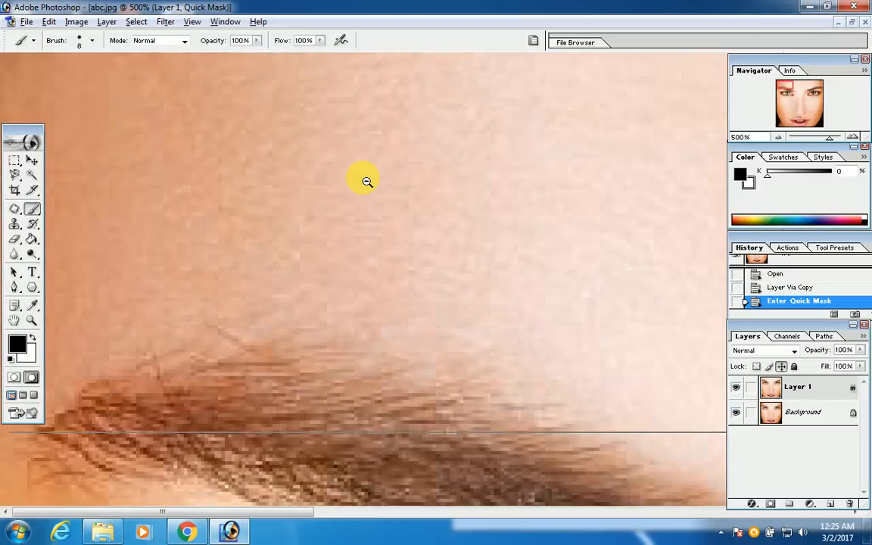
left_click(366, 182, "alt")
left_click(367, 181, "alt")
left_click(366, 182, "alt")
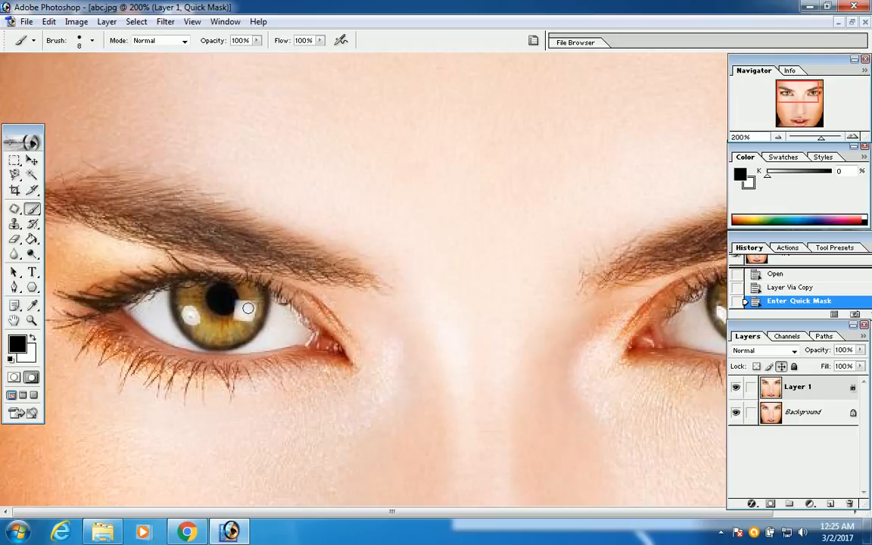
- Set the brush size to 6 and paint a mask outline around the iris on the left side of the photo
key("bracketleft")
key("bracketleft")
key("bracketleft")
key("bracketright")
key("bracketright")
key("bracketright")
key("bracketright")
key("bracketright")
key("bracketright")
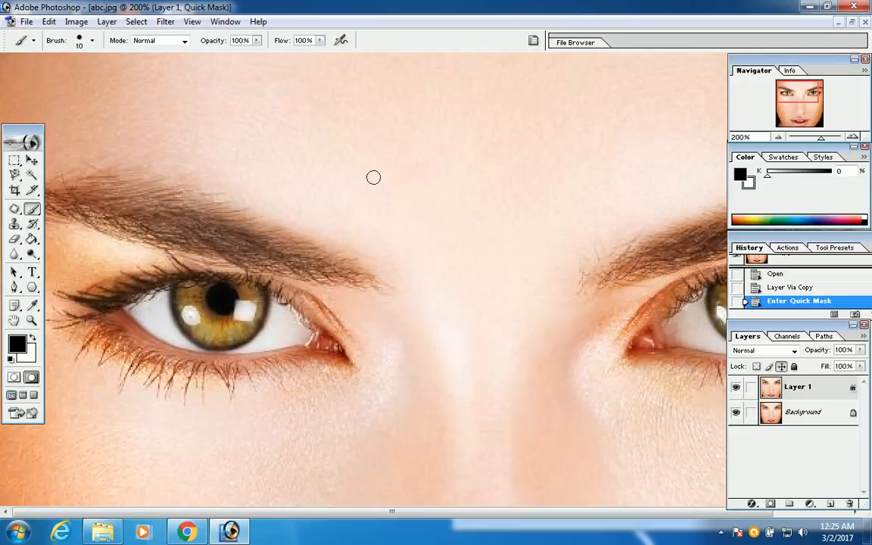
key("bracketright")
key("bracketright")
key("bracketright")
key("bracketleft")
key("bracketleft")
key("bracketleft")
key("bracketleft")
key("bracketleft")
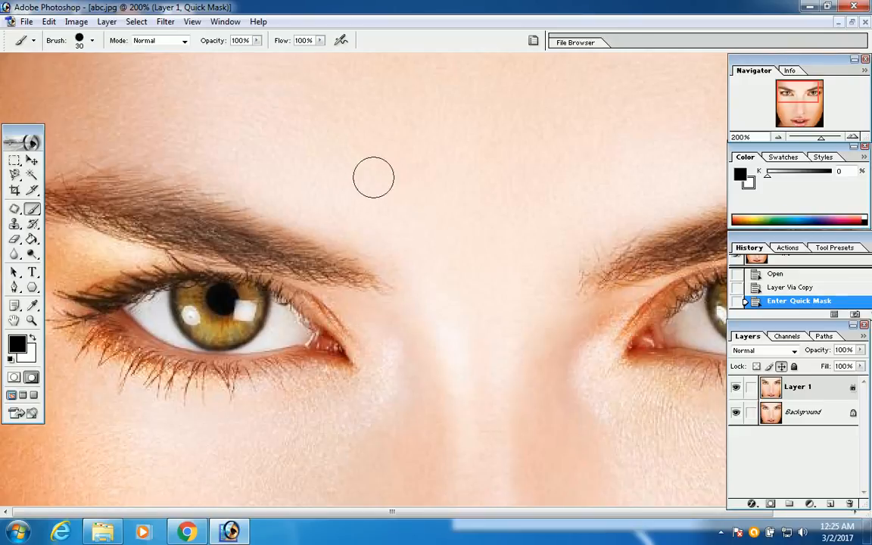
key("bracketleft")
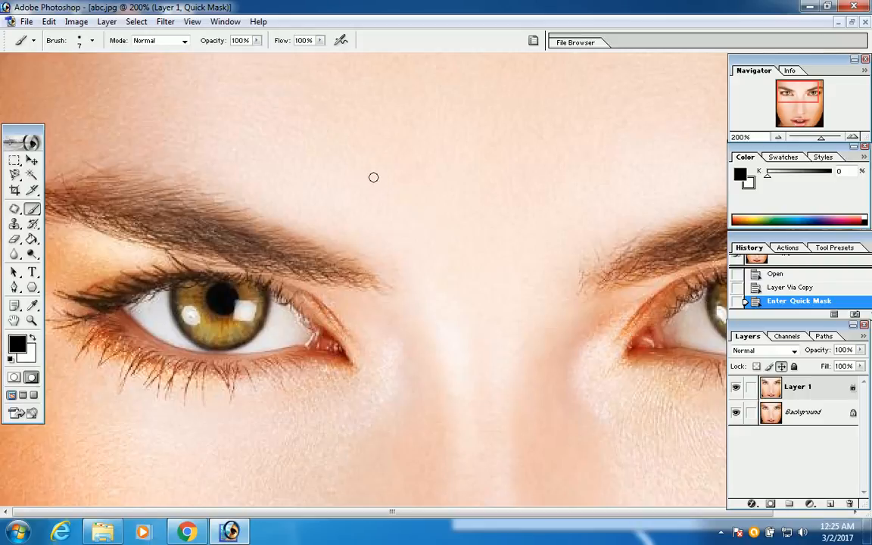
key("bracketleft")
mouse_move(265, 297)
left_mouse_down()
mouse_move(255, 330)
mouse_move(210, 346)
mouse_move(189, 335)
mouse_move(173, 312)
mouse_move(186, 283)
mouse_move(235, 280)
mouse_move(265, 296)
left_mouse_up()
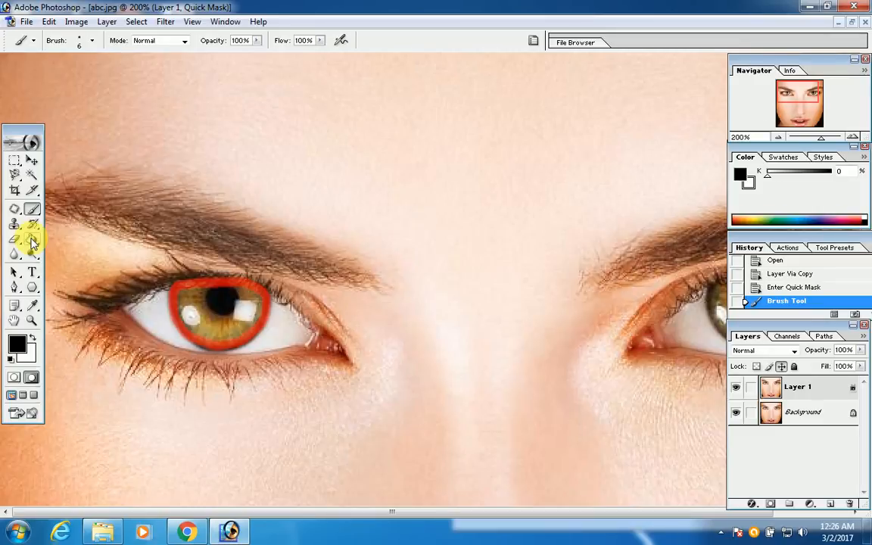
- Fill the outlined iris with mask color using the Paint Bucket, and touch up its gaps with the Brush tool
left_click(31, 241)
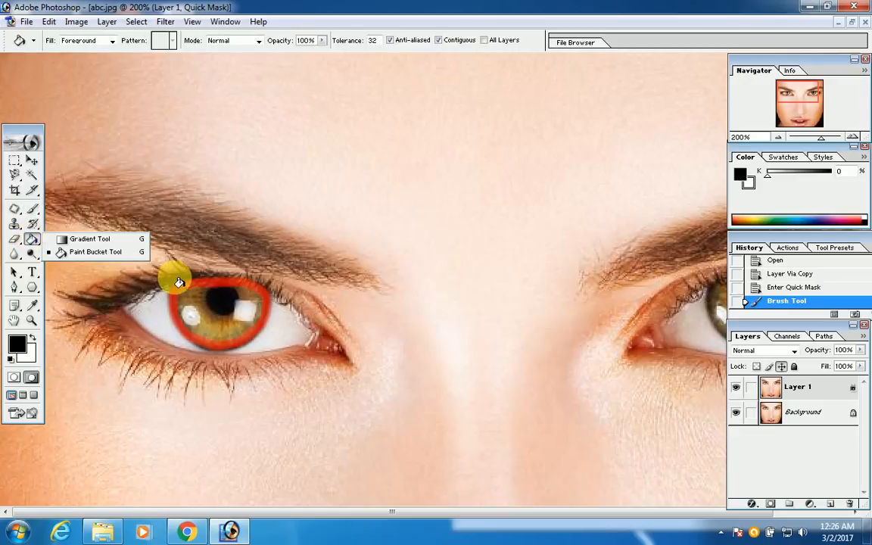
left_click(33, 237)
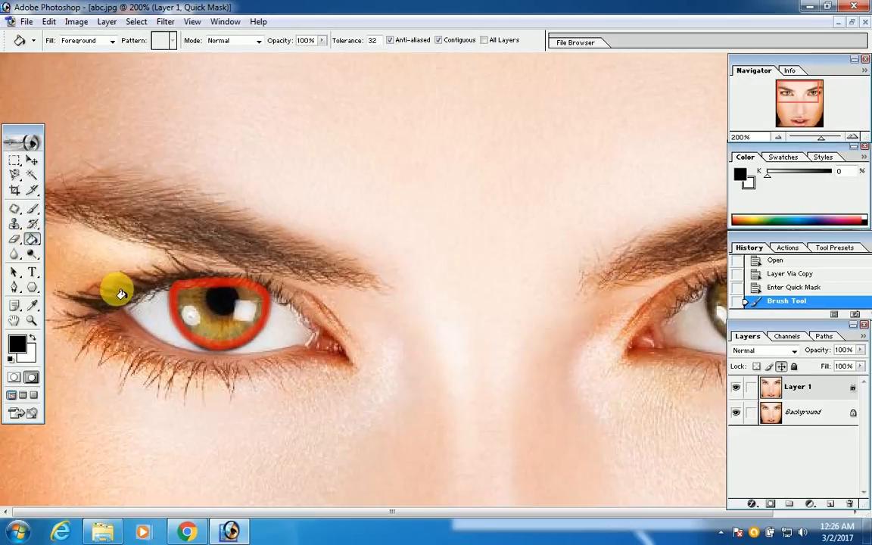
left_click(211, 309)
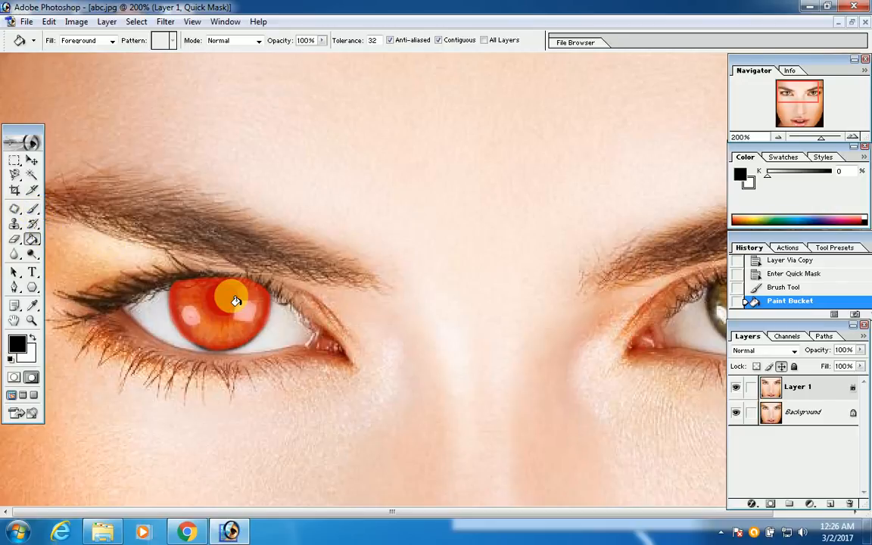
key("b")
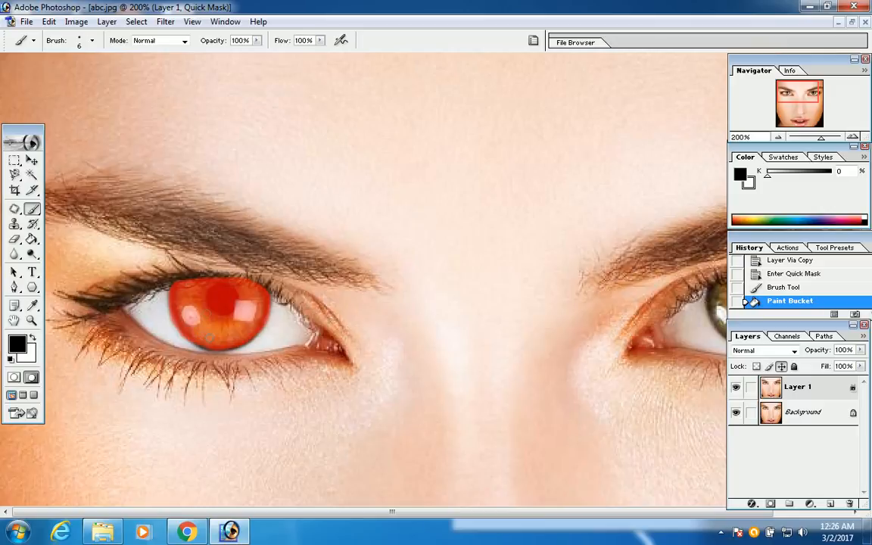
left_click(220, 287)
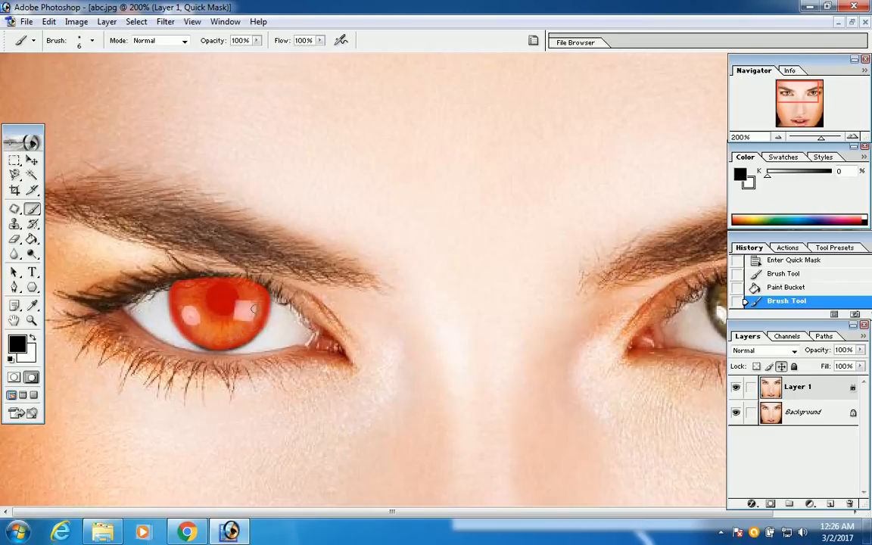
left_click(232, 292)
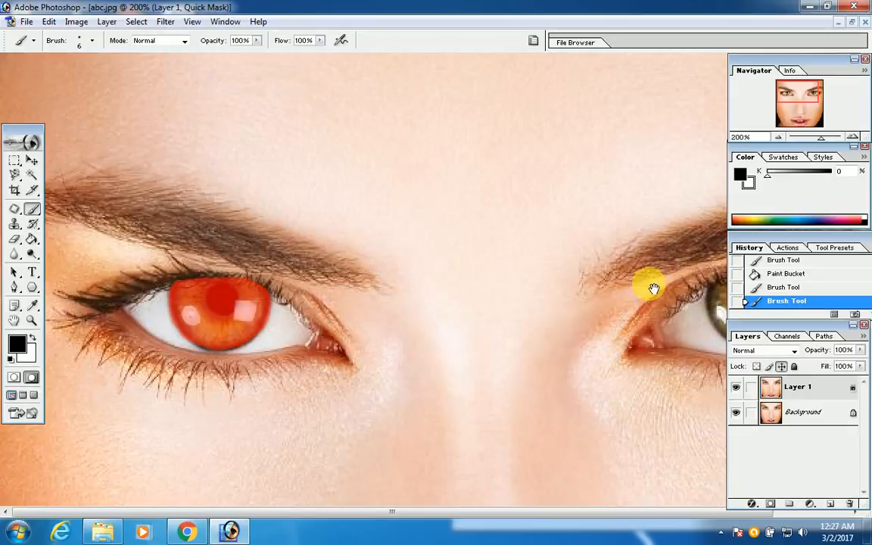
- Paint a mask outline around the iris on the right side of the photo with the size 6 brush
left_click_drag(646, 287, 515, 288)
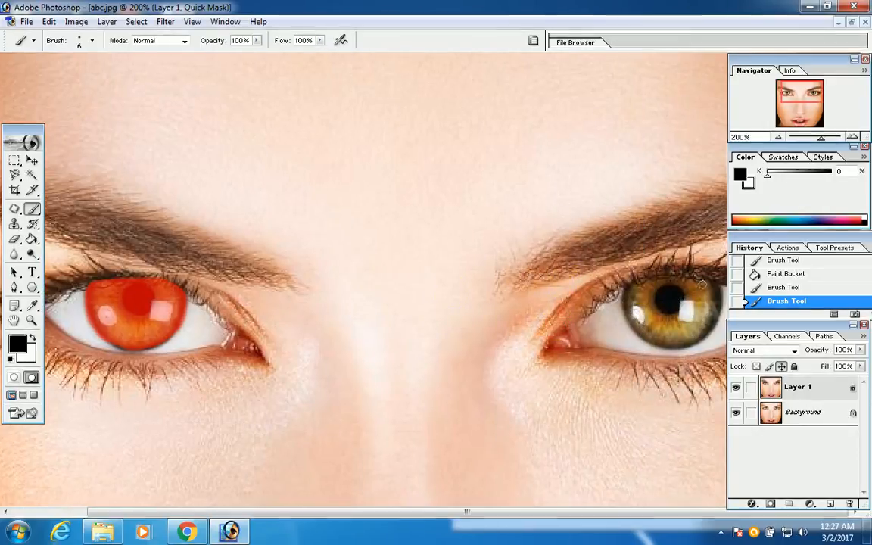
left_click_drag(746, 248, 771, 242)
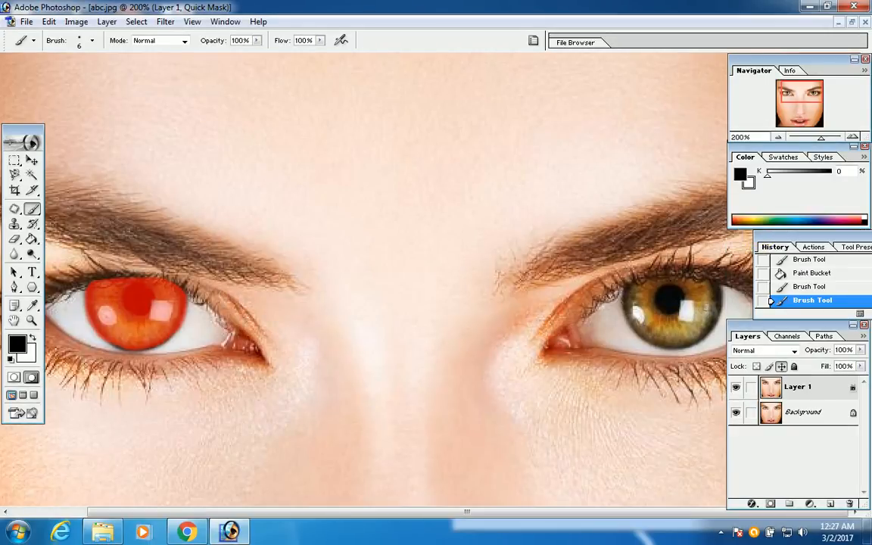
mouse_move(716, 289)
left_mouse_down()
mouse_move(707, 333)
mouse_move(693, 340)
mouse_move(667, 345)
mouse_move(645, 334)
mouse_move(626, 300)
mouse_move(631, 284)
mouse_move(663, 272)
mouse_move(716, 285)
left_mouse_up()
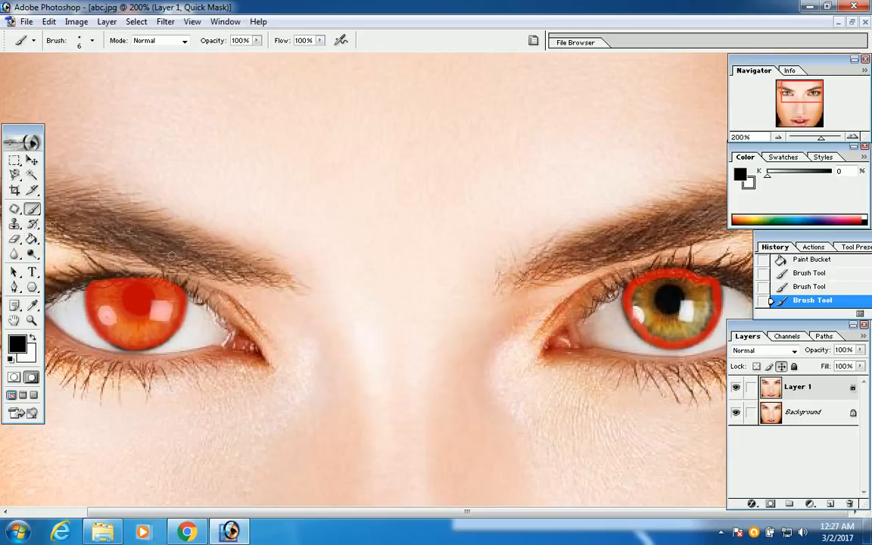
- Fill the second outlined iris with mask color using the Paint Bucket, and return to the Brush tool
key("g")
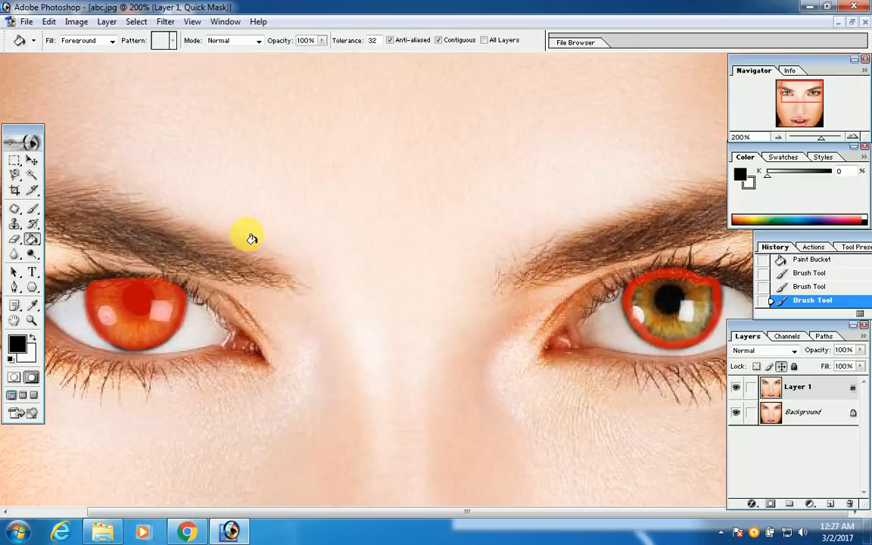
left_click(667, 322)
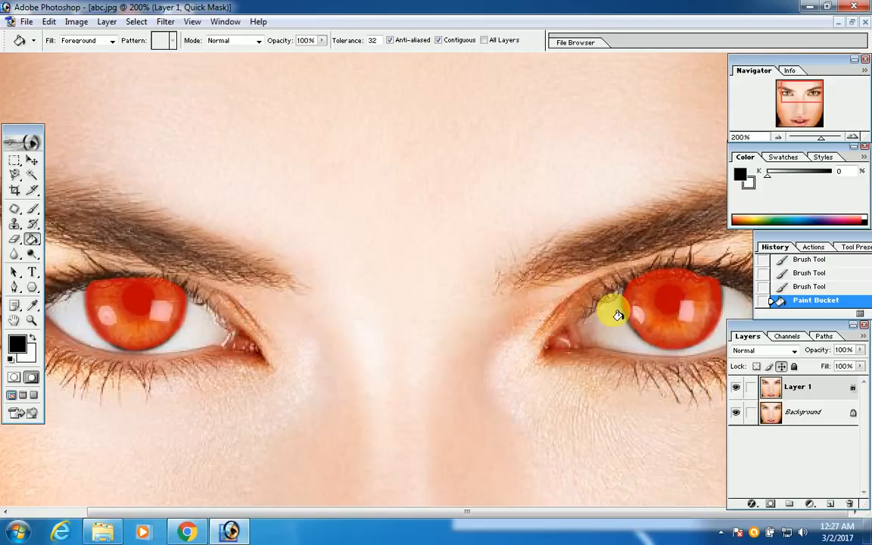
key("b")
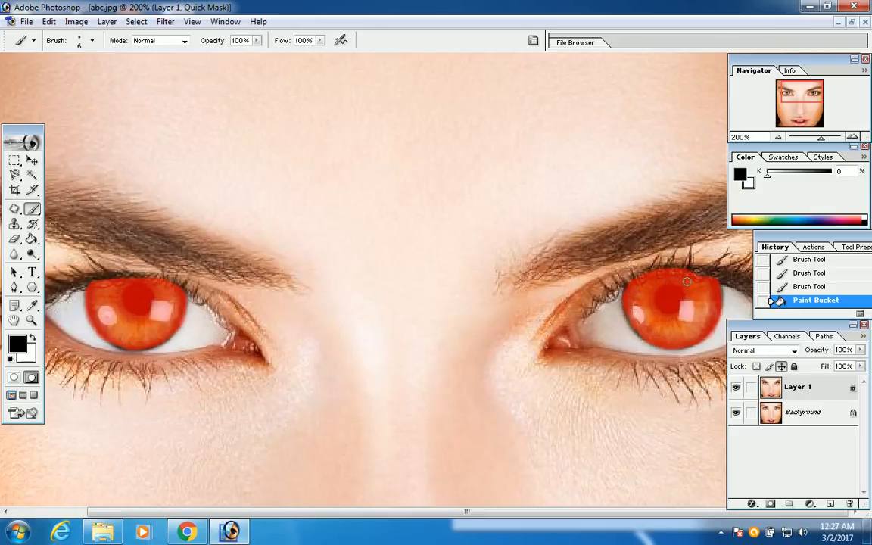
- Touch up the second iris's mask, convert the Quick Mask into an inverted selection of both irises, and add it as Layer 1's mask
left_click_drag(687, 282, 703, 264)
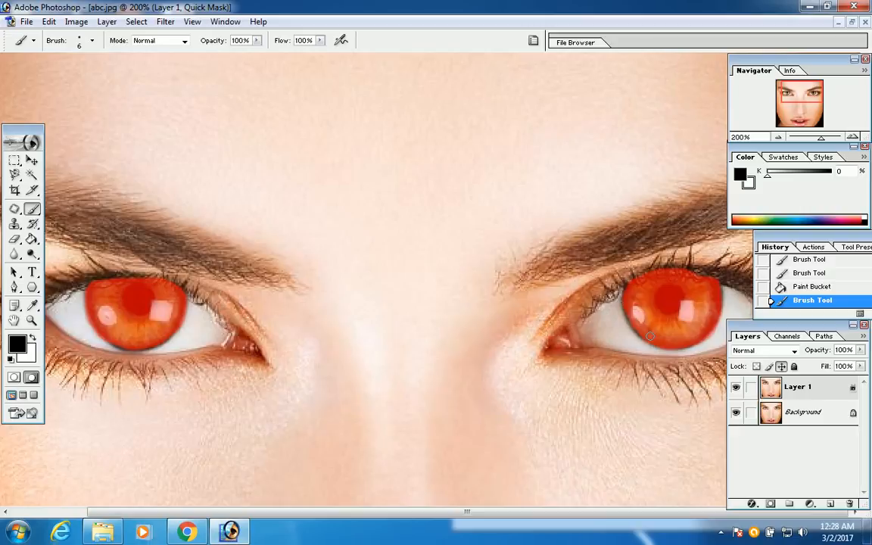
key("q")
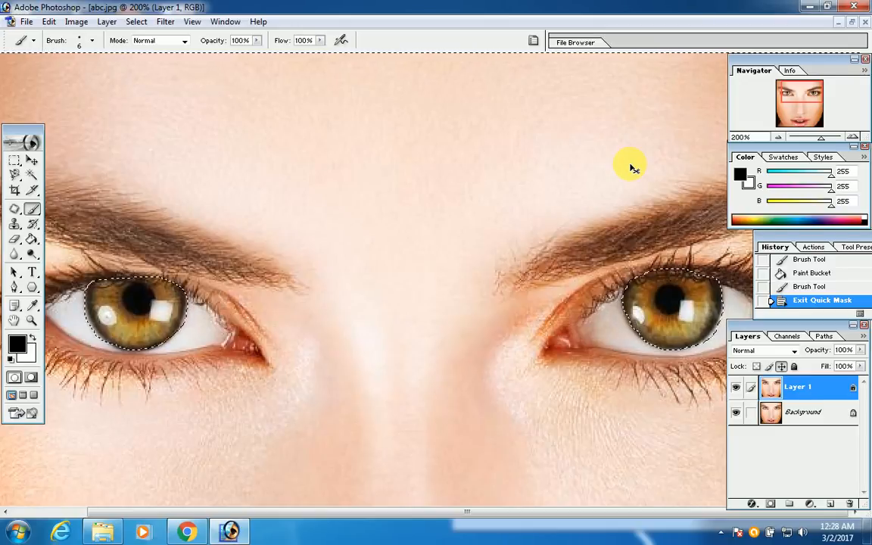
key("ctrl+shift+i")
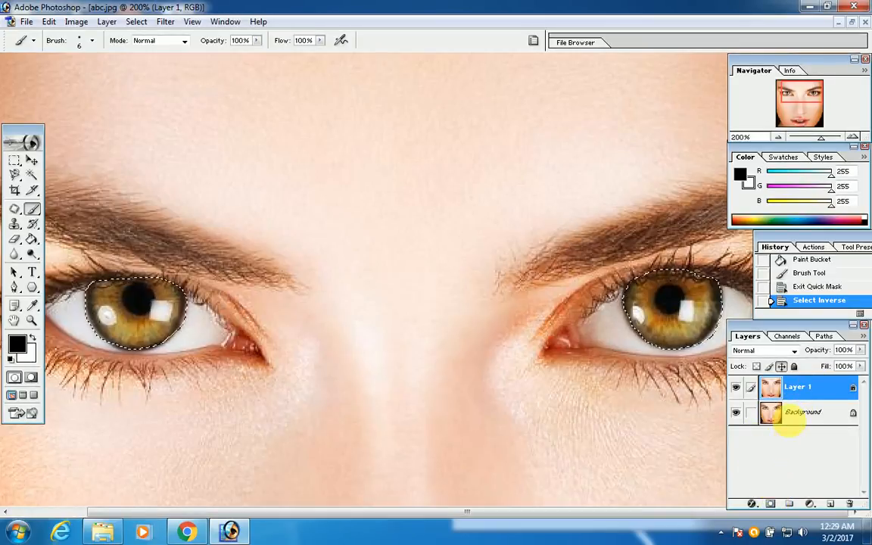
left_click(769, 505)
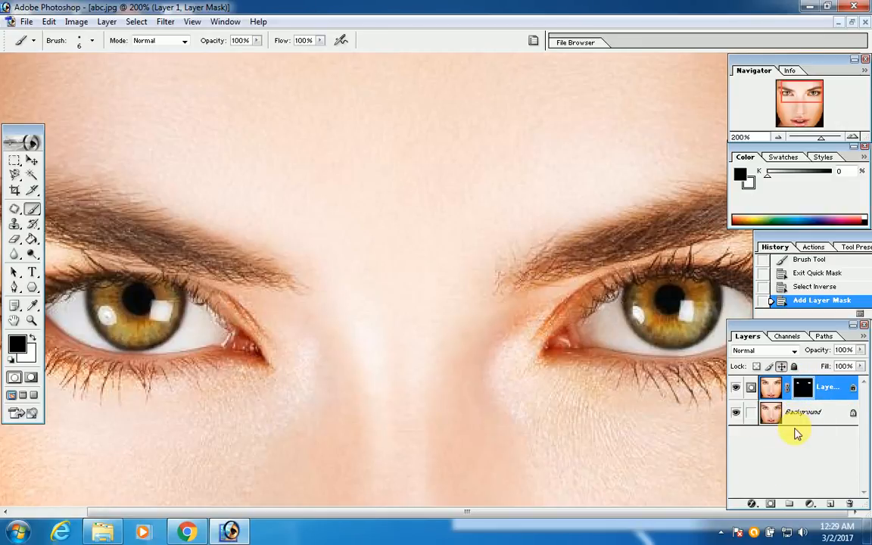
- Create a new layer above the masked Layer 1 and set its blend mode to Overlay
left_click(830, 504)
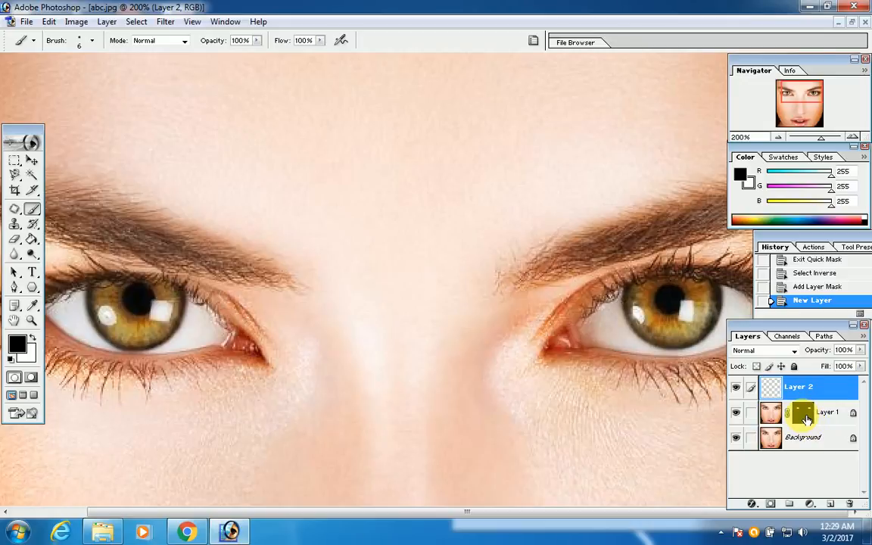
left_click_drag(803, 412, 804, 393)
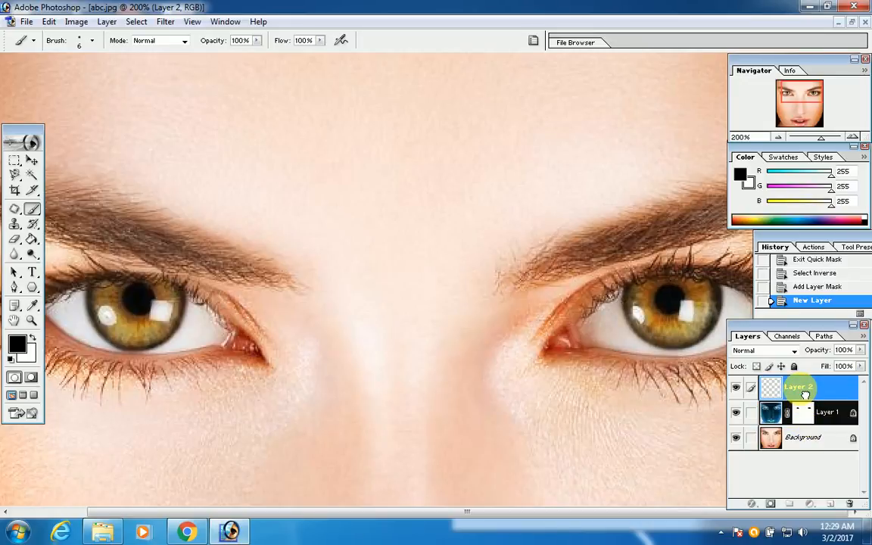
left_click_drag(805, 394, 786, 417)
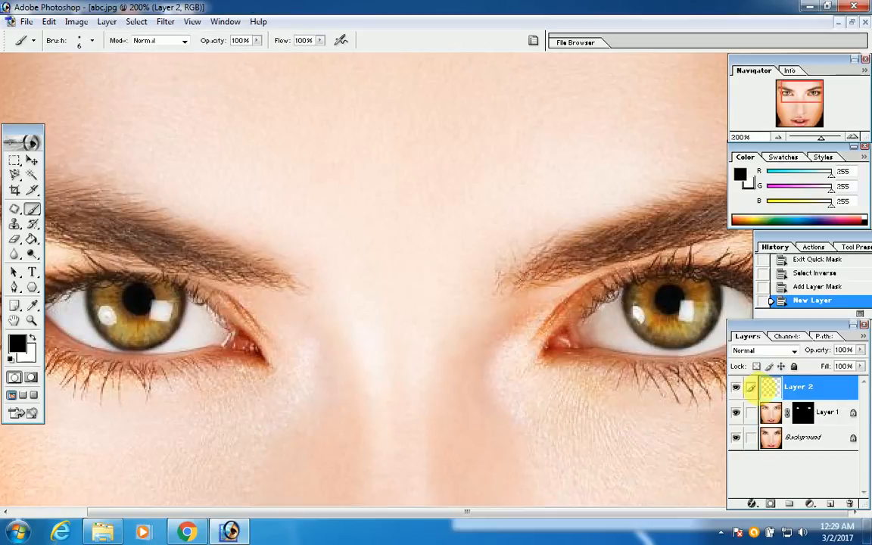
left_click(793, 354)
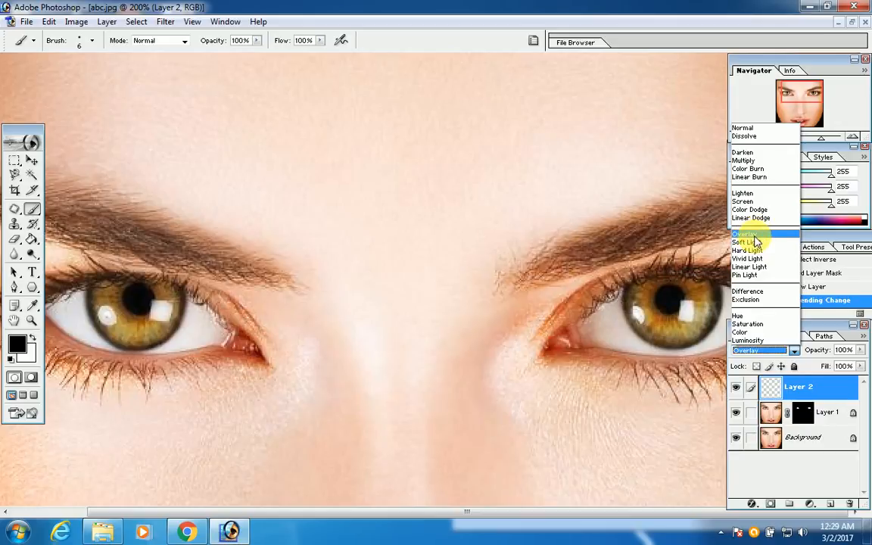
left_click(754, 235)
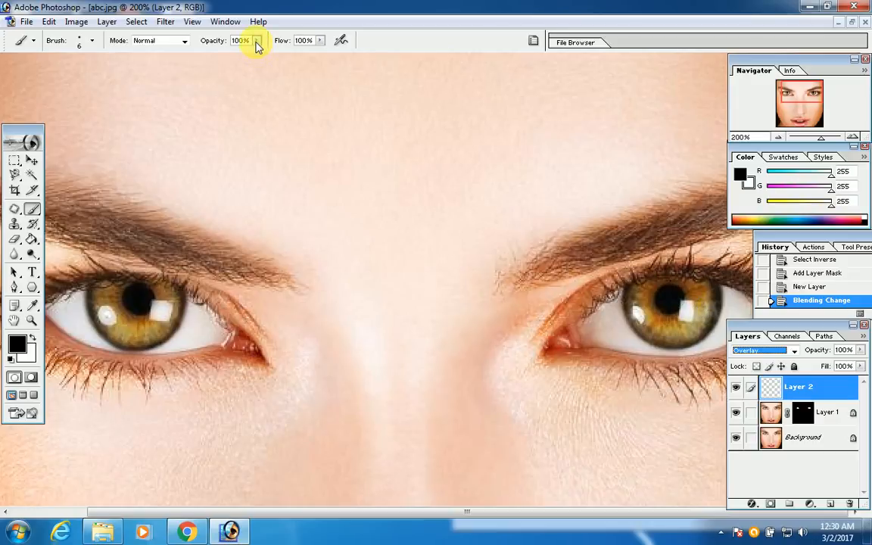
- Set the Brush tool's opacity to 51%
left_click_drag(256, 46, 226, 54)
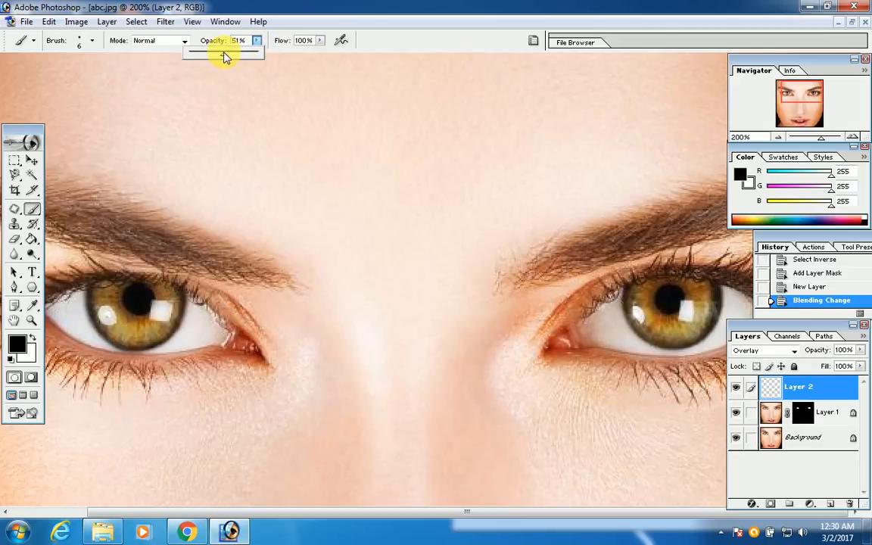
left_click(256, 42)
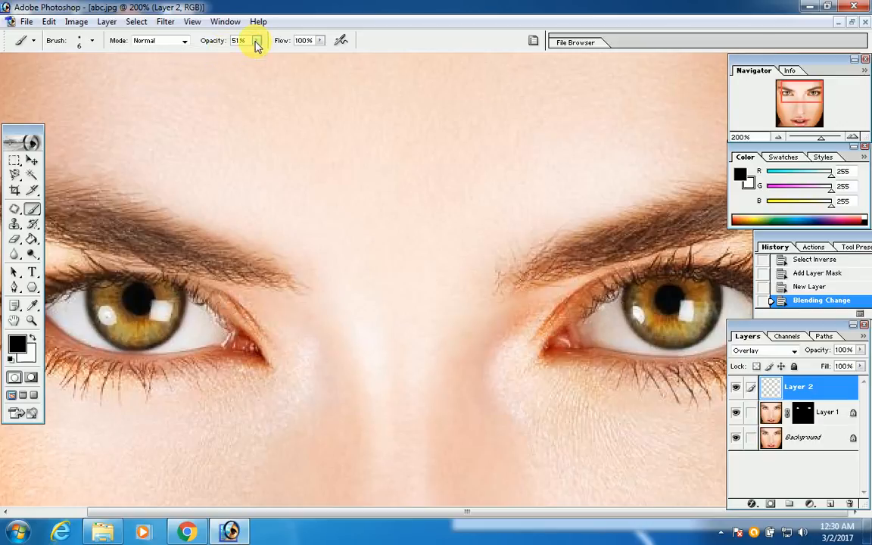
left_click(711, 285)
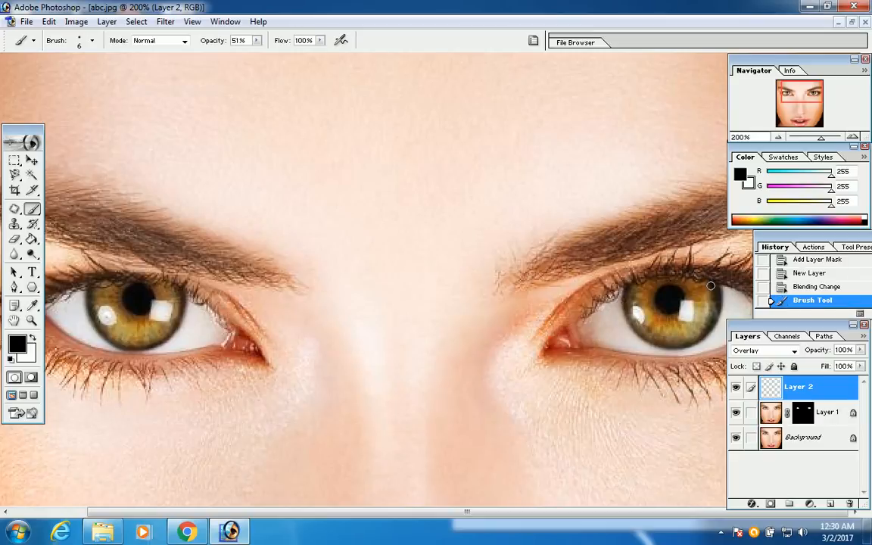
key("ctrl+z")
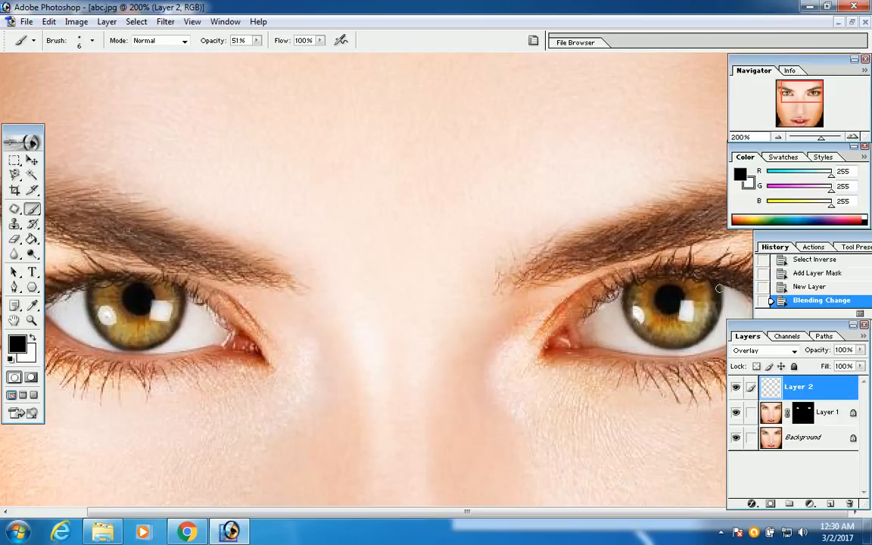
left_click_drag(713, 290, 707, 298)
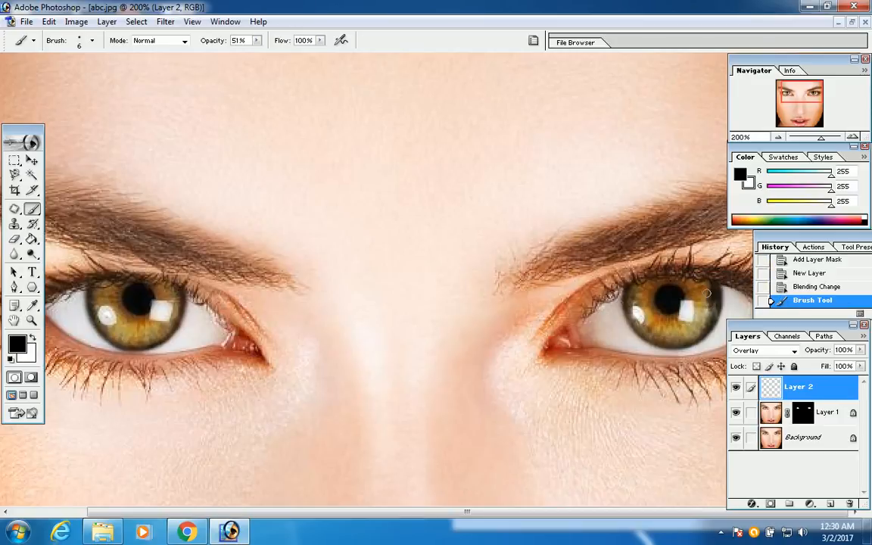
key("ctrl+z")
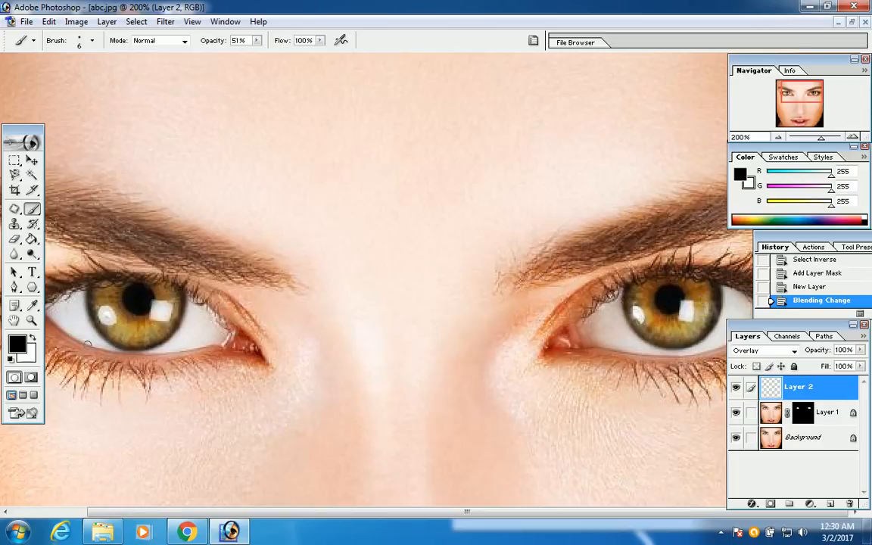
- Make white the foreground color and paint along the edge of the iris on the right side of the photo with the size 6 brush
left_click(33, 339)
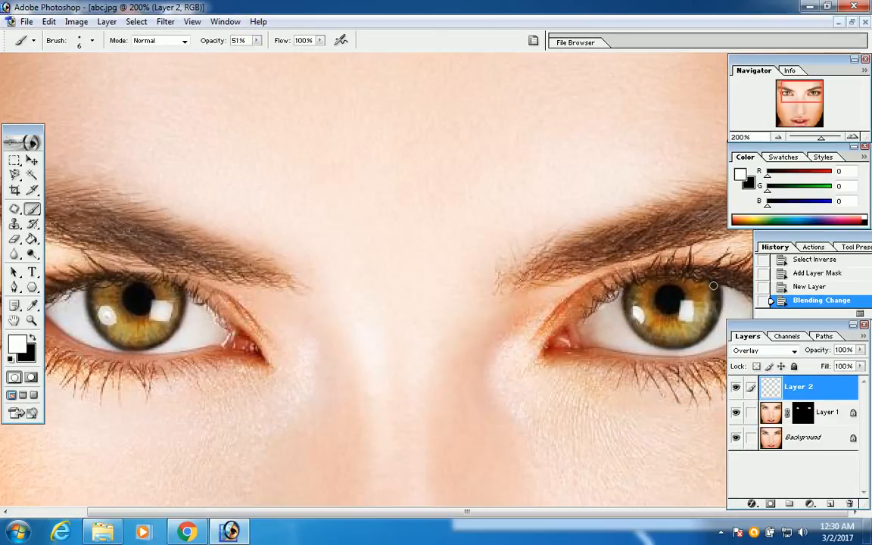
left_click_drag(713, 285, 698, 330)
left_click_drag(628, 298, 624, 299)
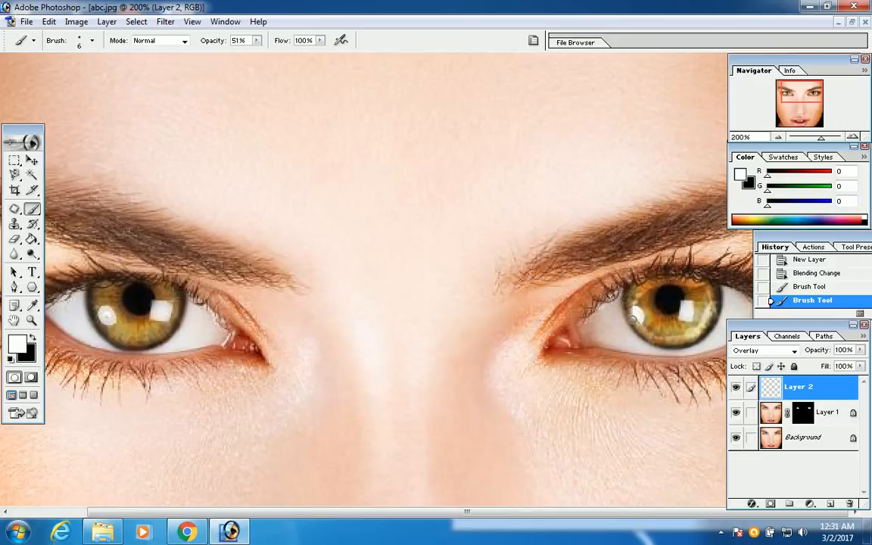
left_click_drag(636, 316, 582, 296)
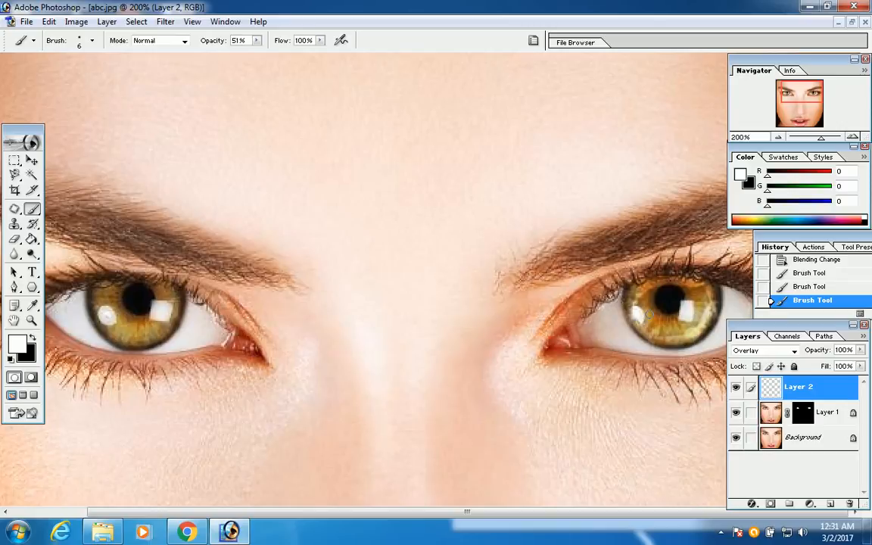
- Set the brush size to 20 and paint white over both irises on Layer 2 to brighten them
key("bracketright")
key("bracketright")
key("bracketright")
key("bracketright")
key("bracketleft")
mouse_move(642, 305)
left_mouse_down()
mouse_move(663, 320)
mouse_move(650, 319)
mouse_move(677, 328)
mouse_move(692, 322)
mouse_move(697, 301)
mouse_move(691, 294)
mouse_move(640, 297)
mouse_move(649, 325)
mouse_move(674, 332)
mouse_move(694, 325)
mouse_move(705, 297)
mouse_move(680, 296)
left_mouse_up()
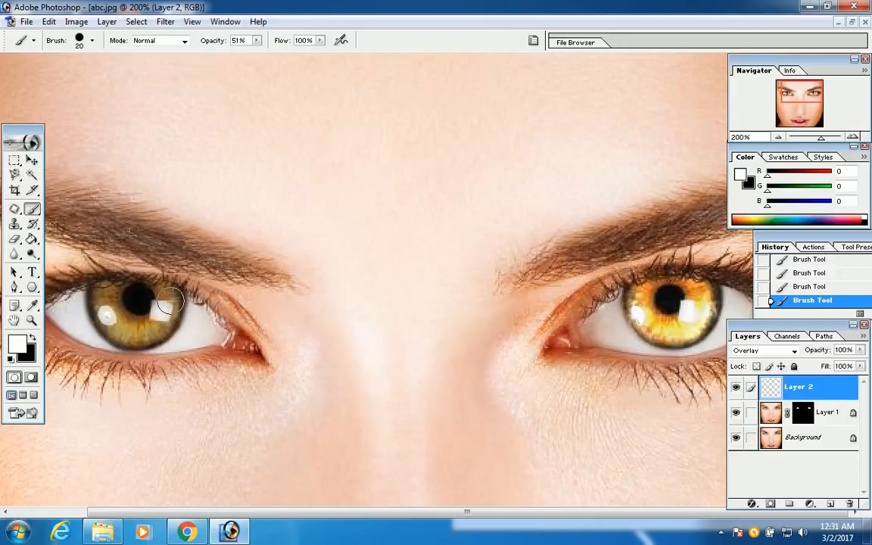
mouse_move(170, 300)
left_mouse_down()
mouse_move(160, 307)
mouse_move(160, 328)
mouse_move(141, 330)
mouse_move(104, 295)
mouse_move(111, 320)
mouse_move(94, 264)
mouse_move(125, 292)
mouse_move(148, 290)
mouse_move(112, 314)
mouse_move(83, 265)
mouse_move(104, 318)
mouse_move(100, 292)
mouse_move(121, 300)
mouse_move(138, 329)
mouse_move(126, 301)
mouse_move(115, 301)
mouse_move(152, 331)
mouse_move(148, 282)
left_mouse_up()
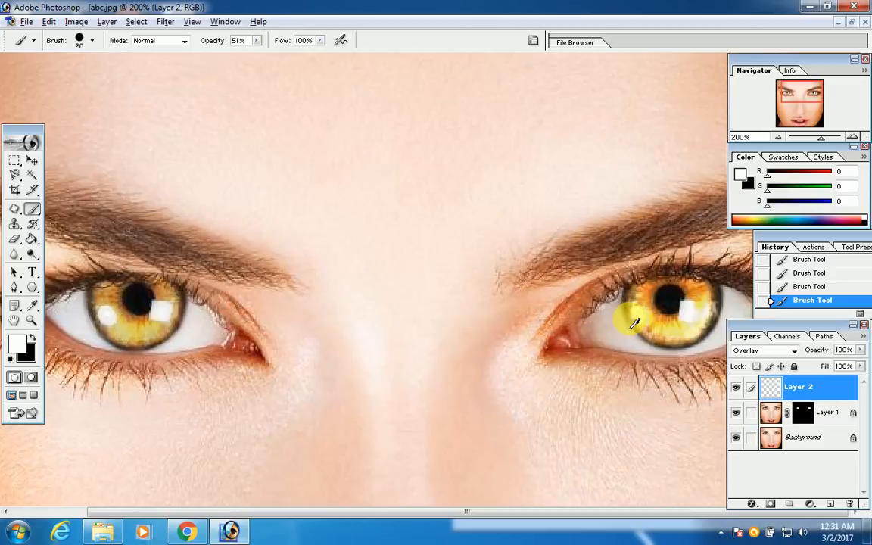
- Compare the portrait at 100% zoom with Layer 2 hidden and shown
left_click(445, 230, "alt")
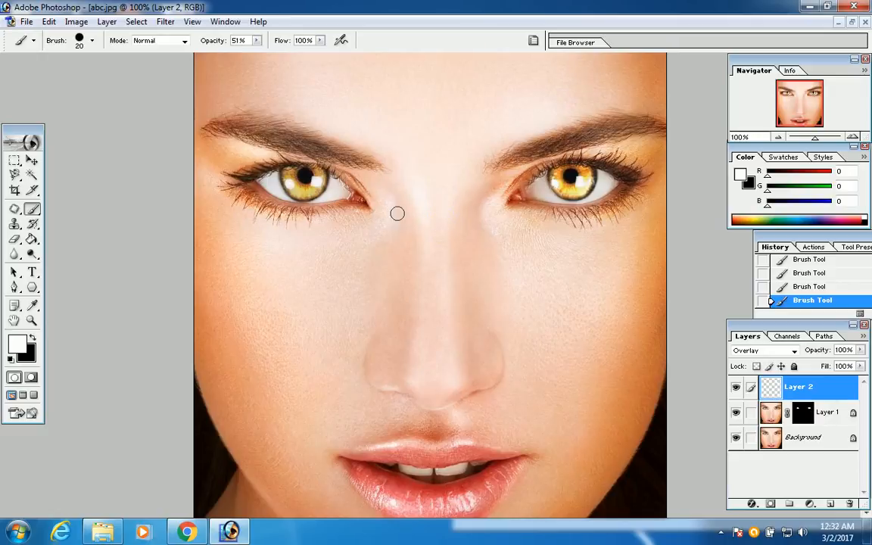
left_click(740, 388)
left_click(741, 389)
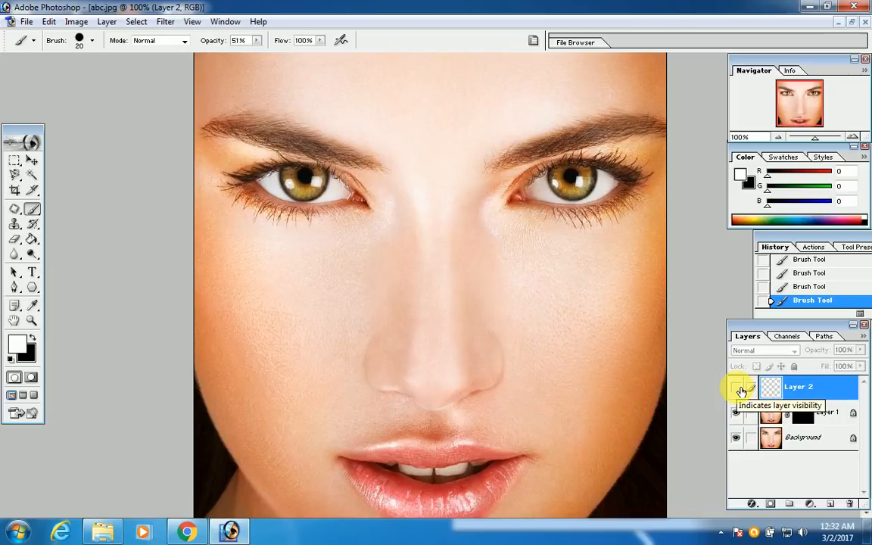
left_click(741, 390)
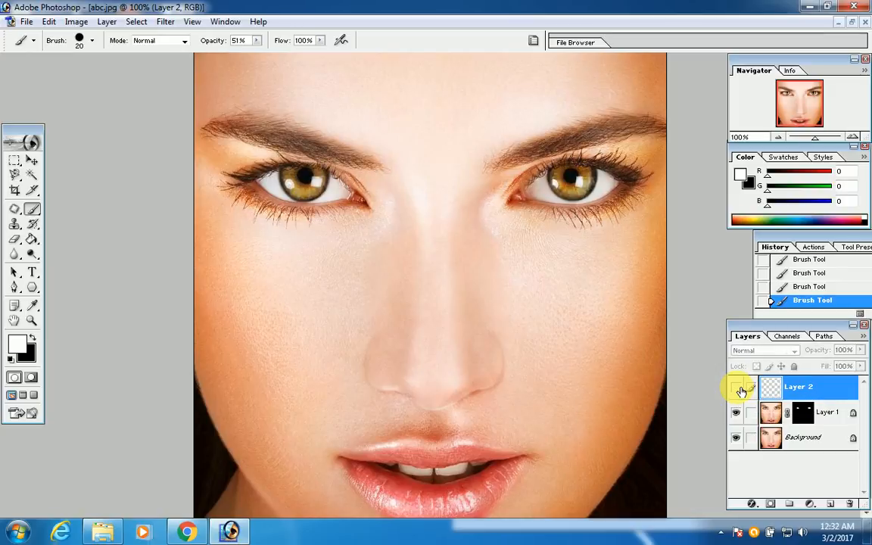
left_click(741, 390)
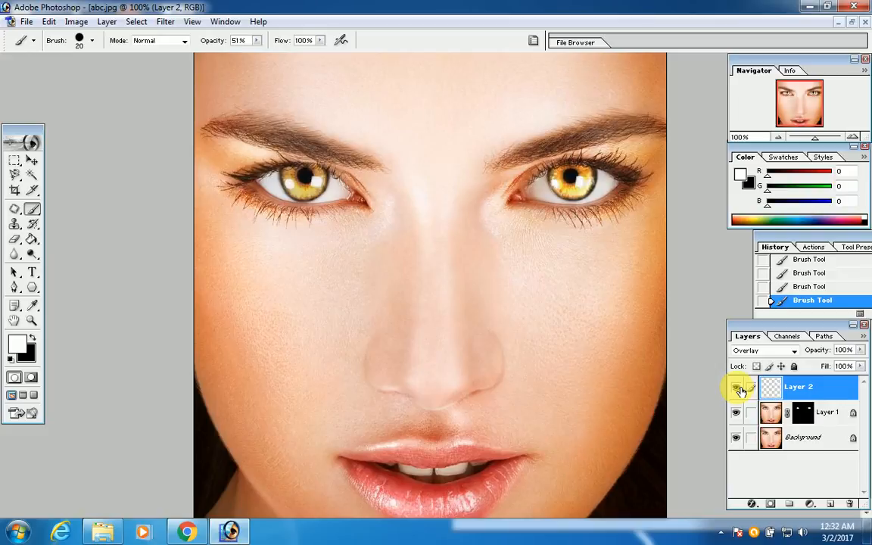
- Try the Hue blend mode on Layer 2
left_click(795, 352)
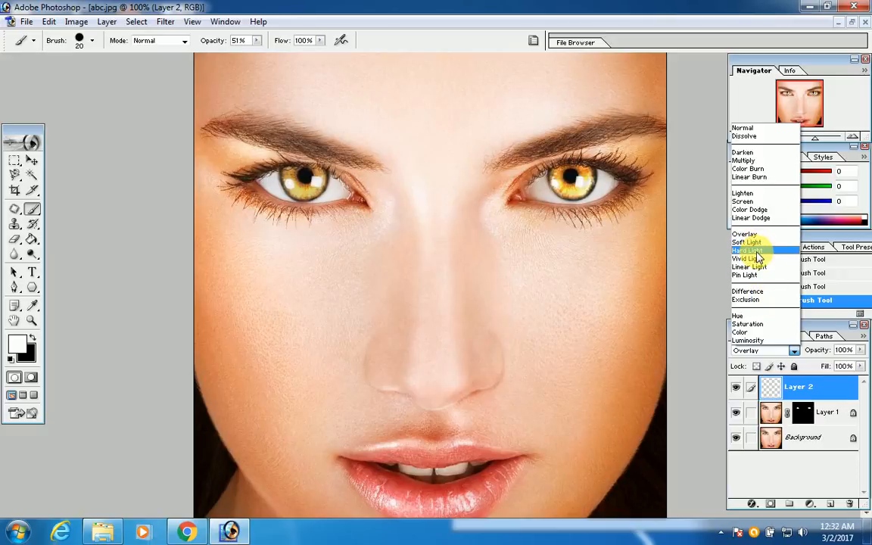
left_click(743, 316)
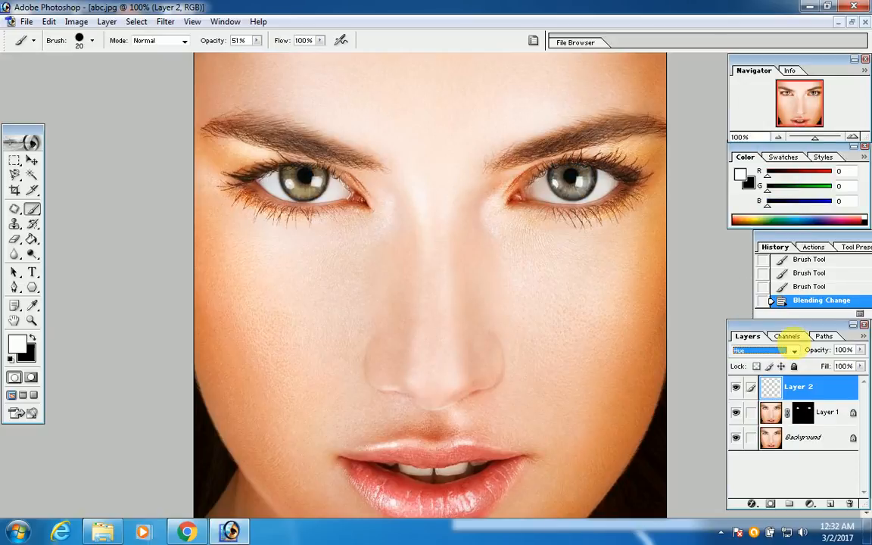
left_click(793, 350)
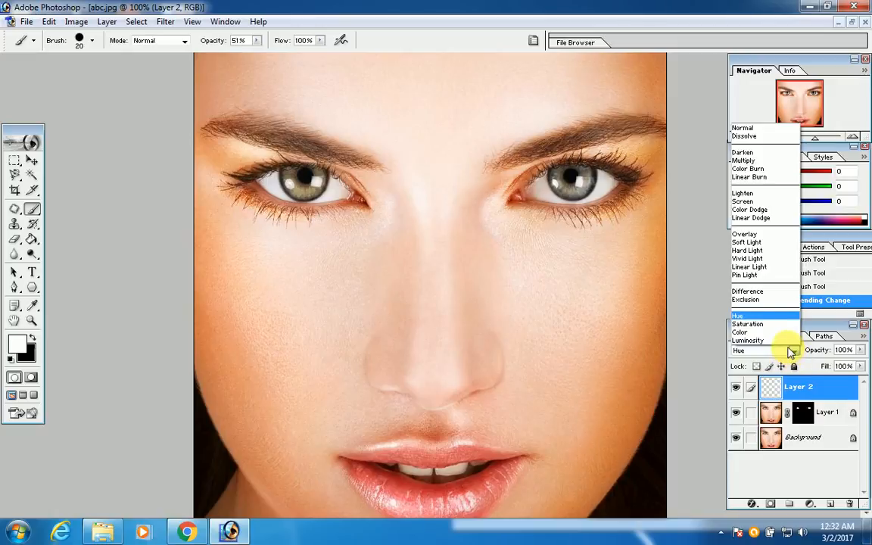
left_click(753, 316)
- Set Layer 2's blend mode to Soft Light
left_click(794, 352)
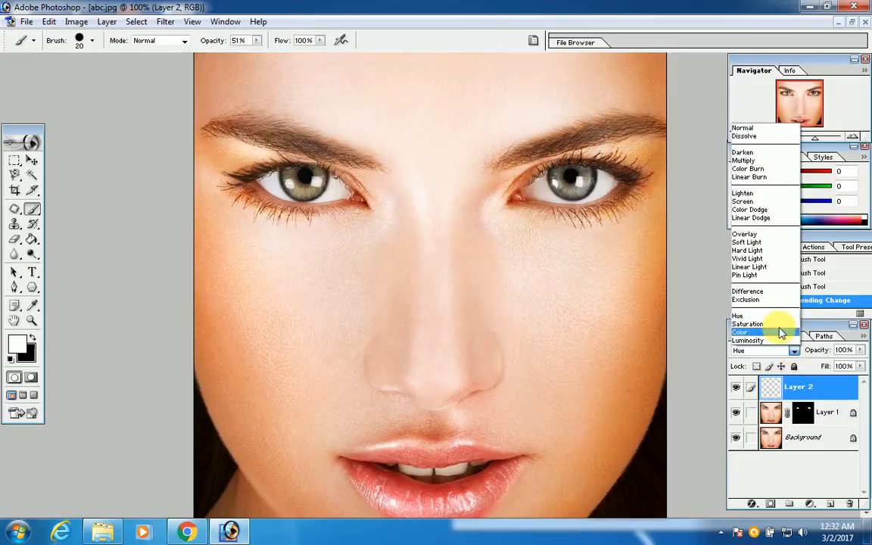
left_click(746, 242)
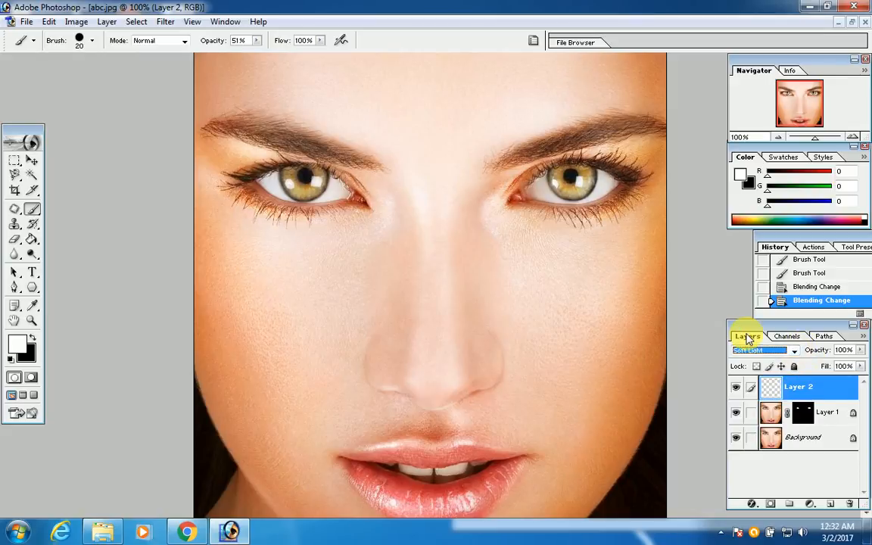
- Compare the eyes before and after the Soft Light brightening by repeatedly hiding and showing Layer 2
left_click(737, 388)
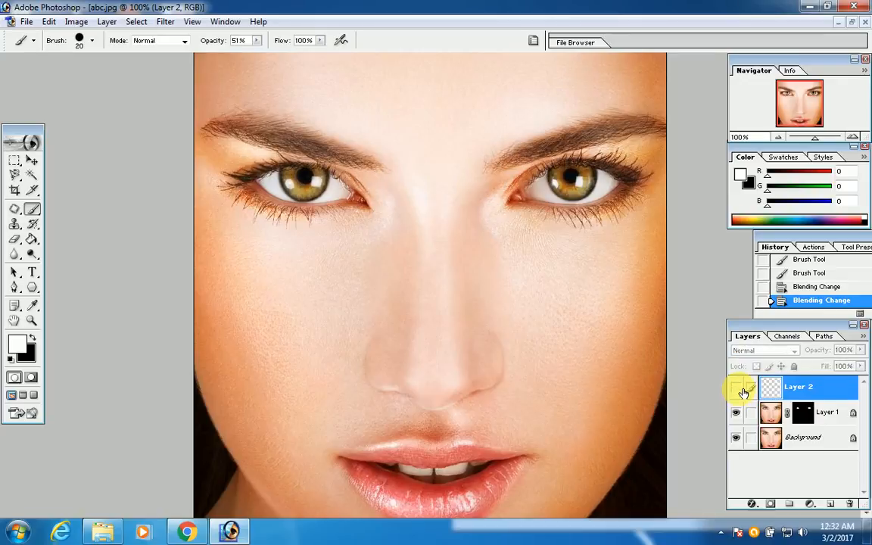
left_click(743, 390)
left_click(743, 390)
left_click(743, 389)
left_click(743, 390)
left_click(744, 390)
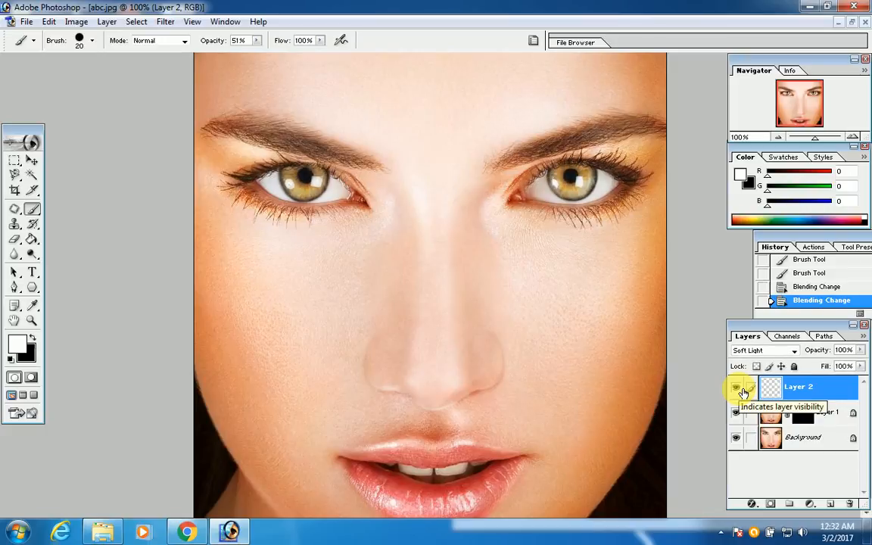
left_click(743, 390)
left_click(743, 389)
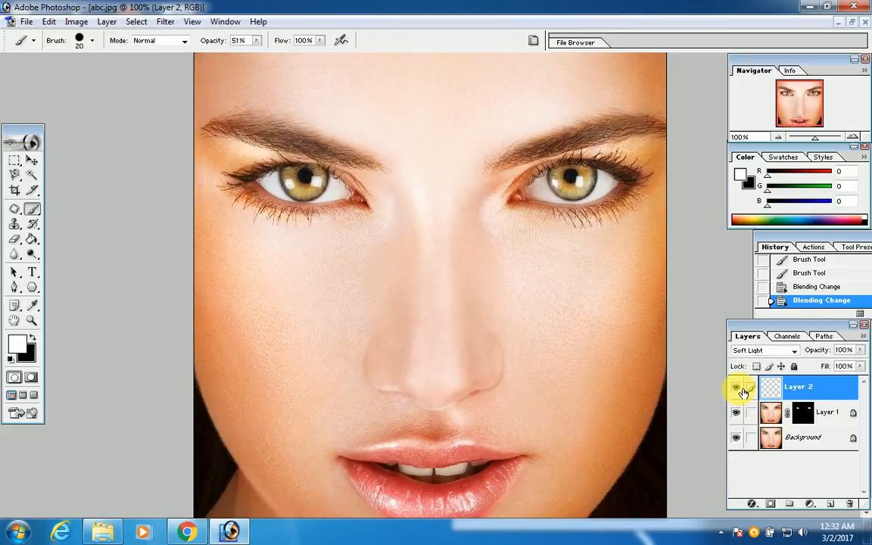